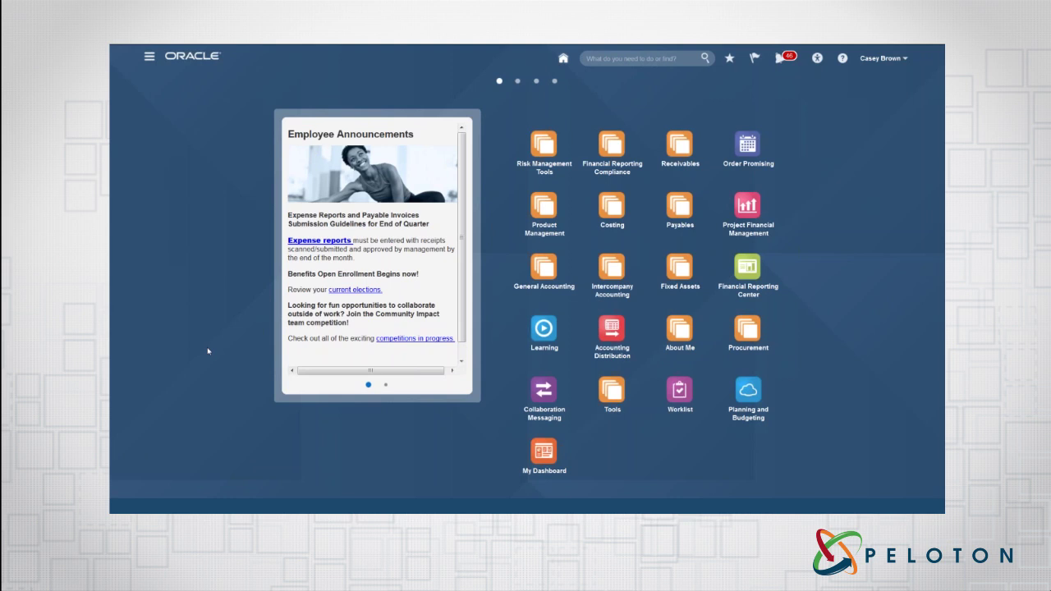
# - Go to the General Accounting Dashboard and open the Travel & Entertainment Exp. Bud vs. Act. account group for editing
pyautogui.click(540, 287)
pyautogui.click(541, 349)
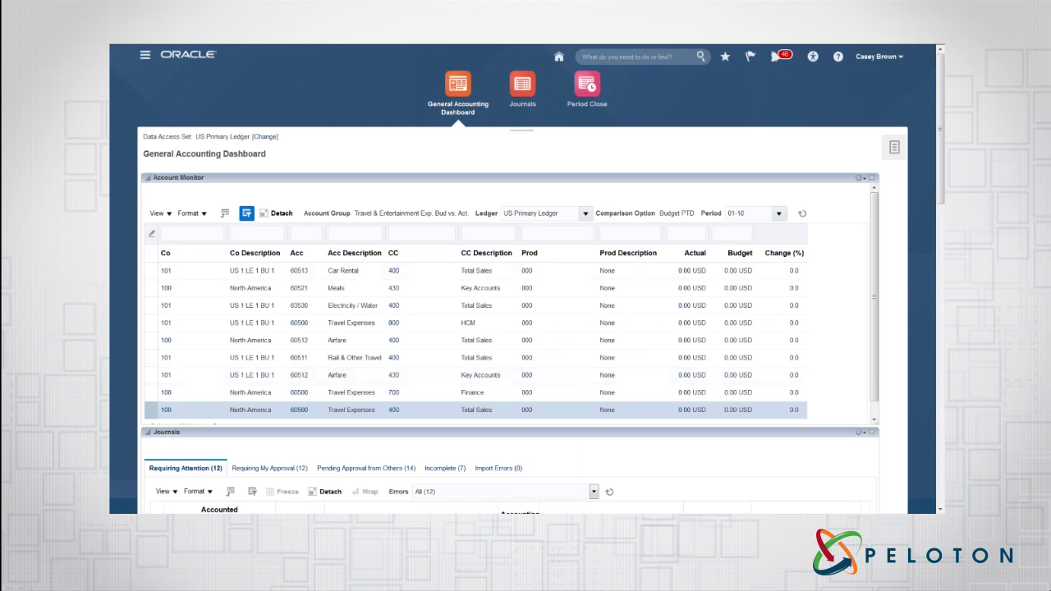
pyautogui.click(160, 214)
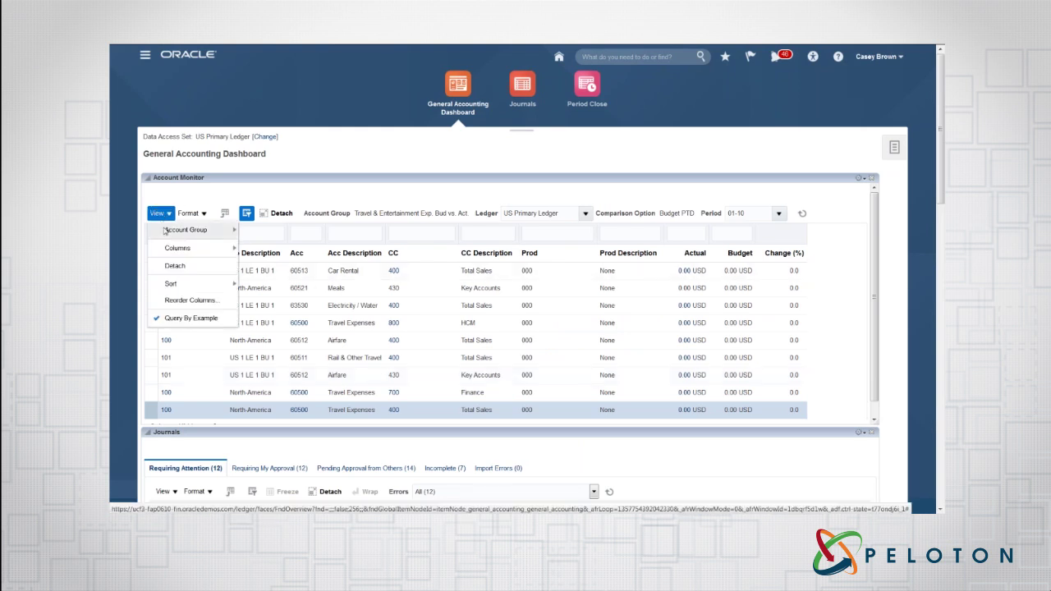
pyautogui.moveTo(165, 232)
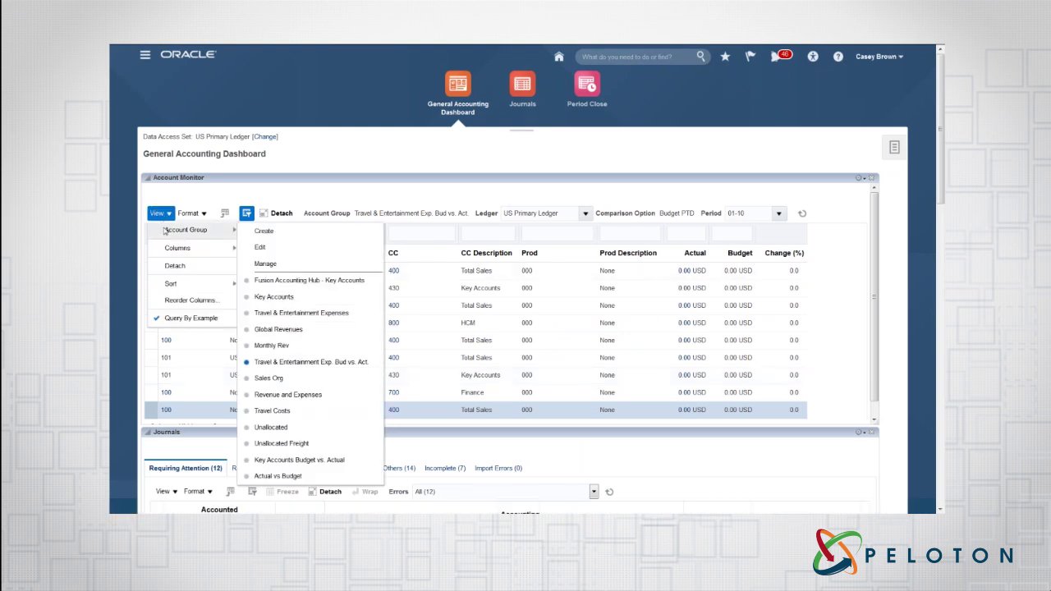
pyautogui.click(258, 248)
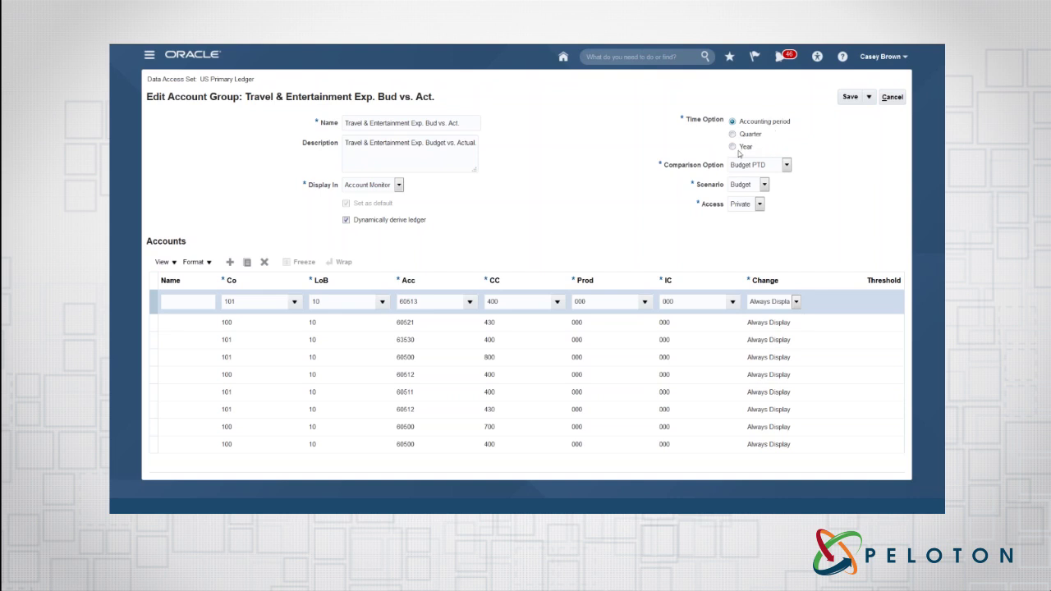
# - Review the account group's available comparison, scenario, access and change options, and leave the editor without saving
pyautogui.click(786, 167)
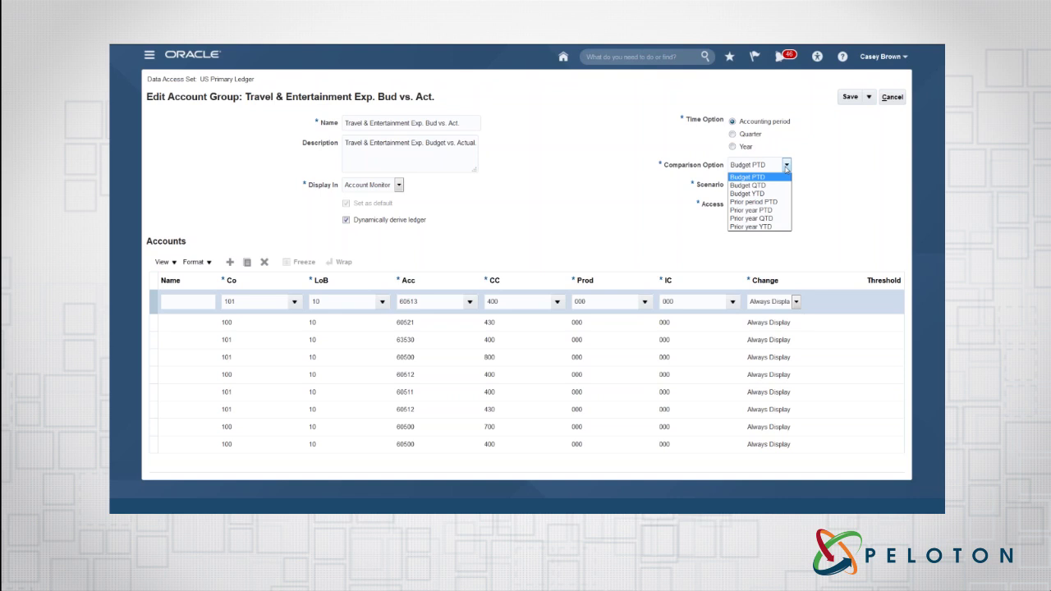
pyautogui.click(808, 180)
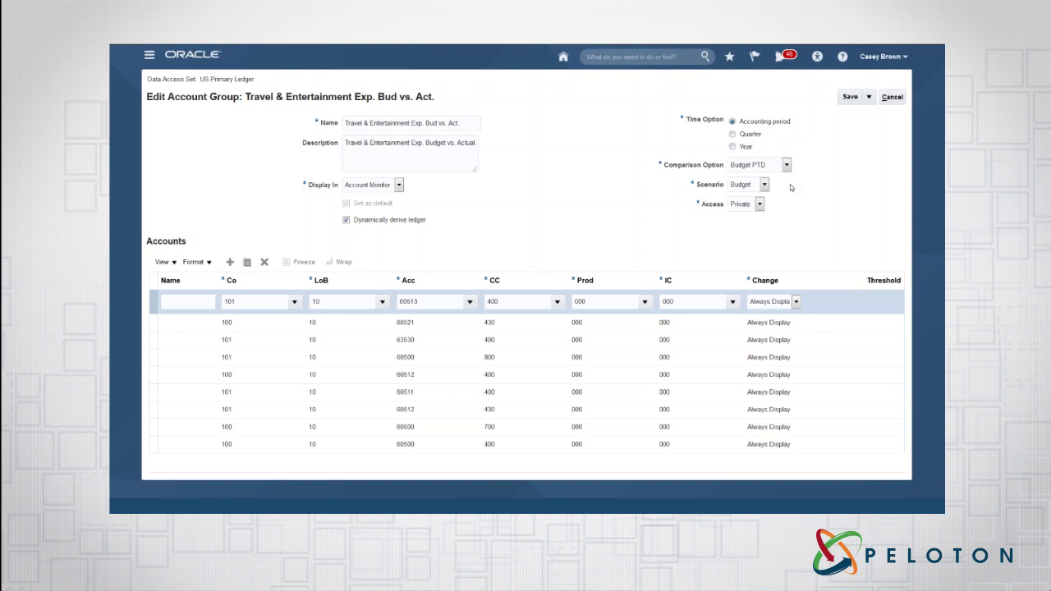
pyautogui.click(764, 185)
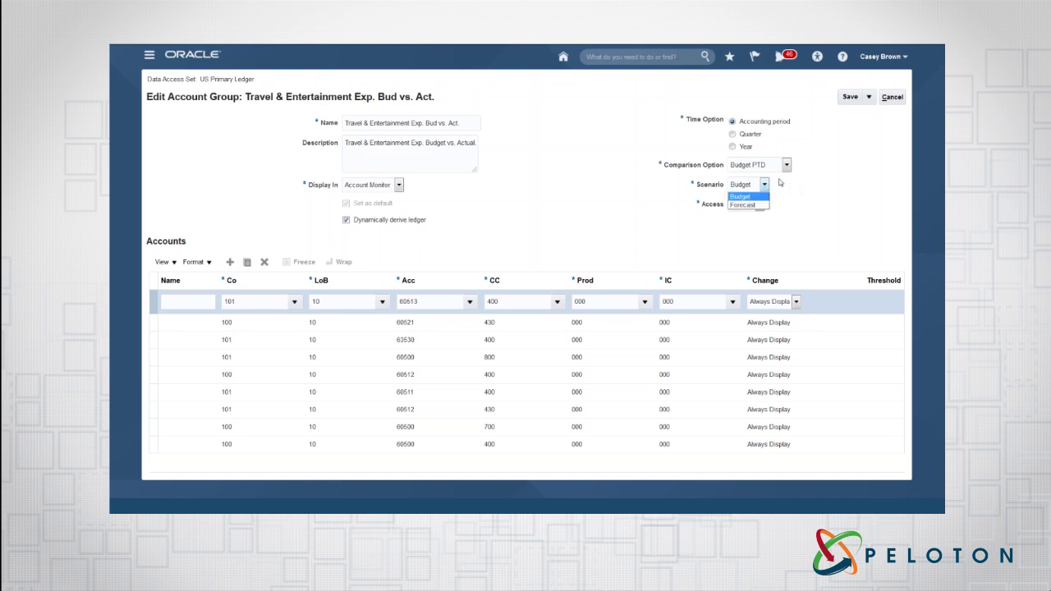
pyautogui.click(781, 185)
pyautogui.click(760, 205)
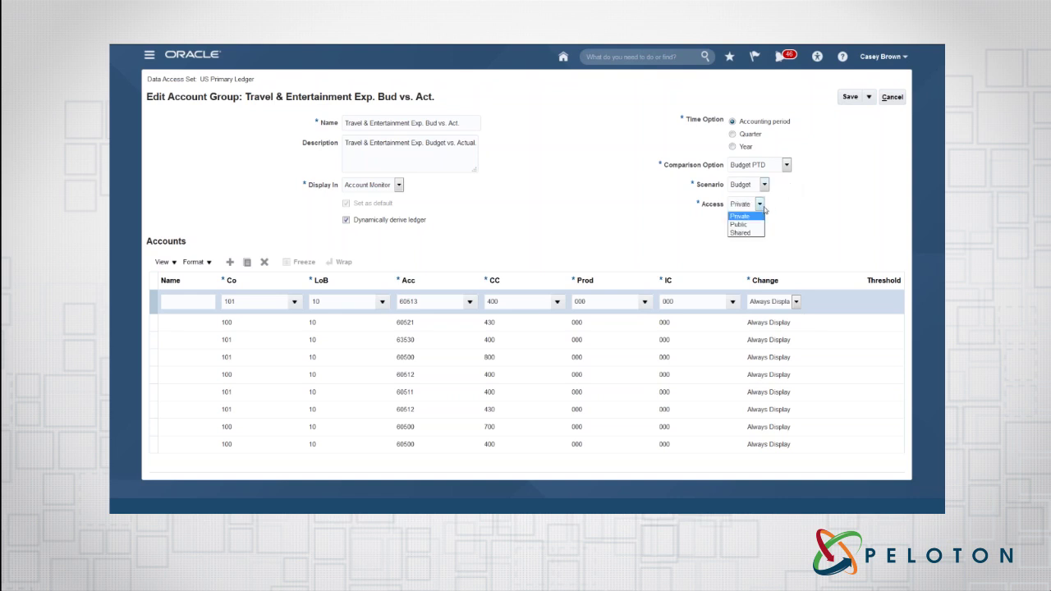
pyautogui.click(628, 211)
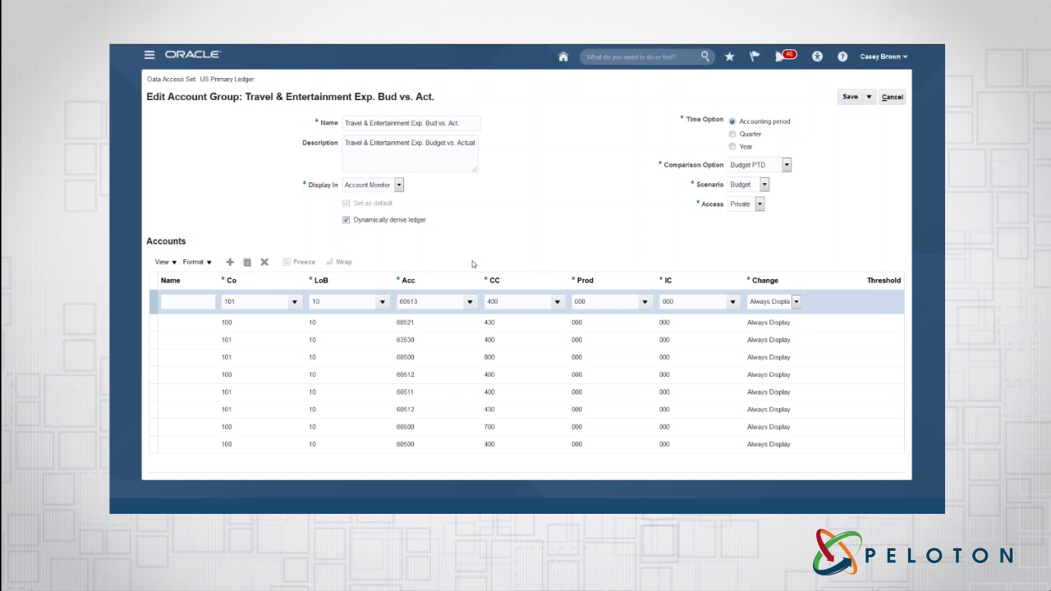
pyautogui.click(795, 302)
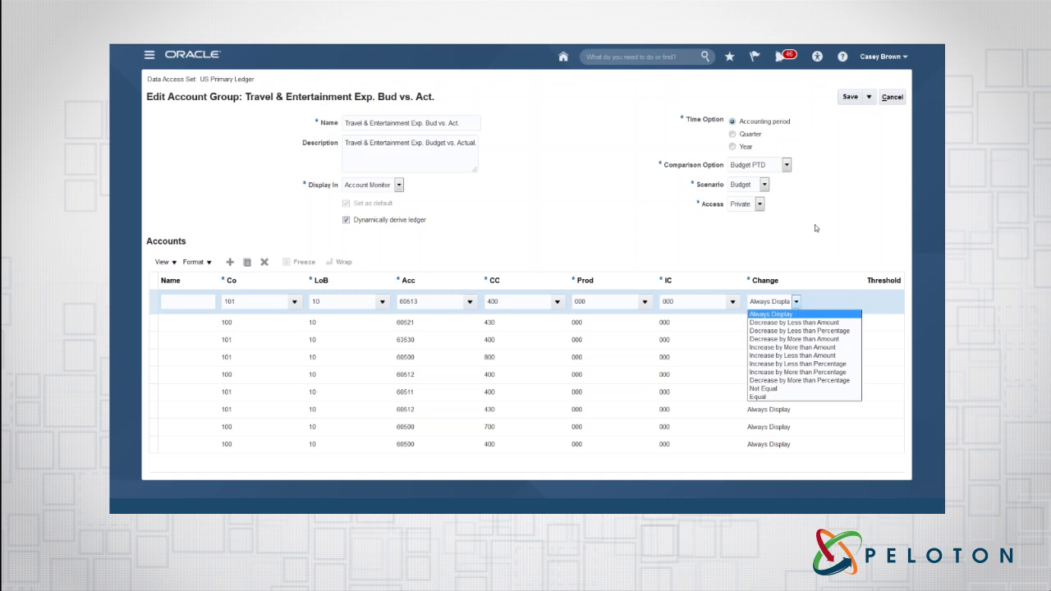
pyautogui.click(842, 176)
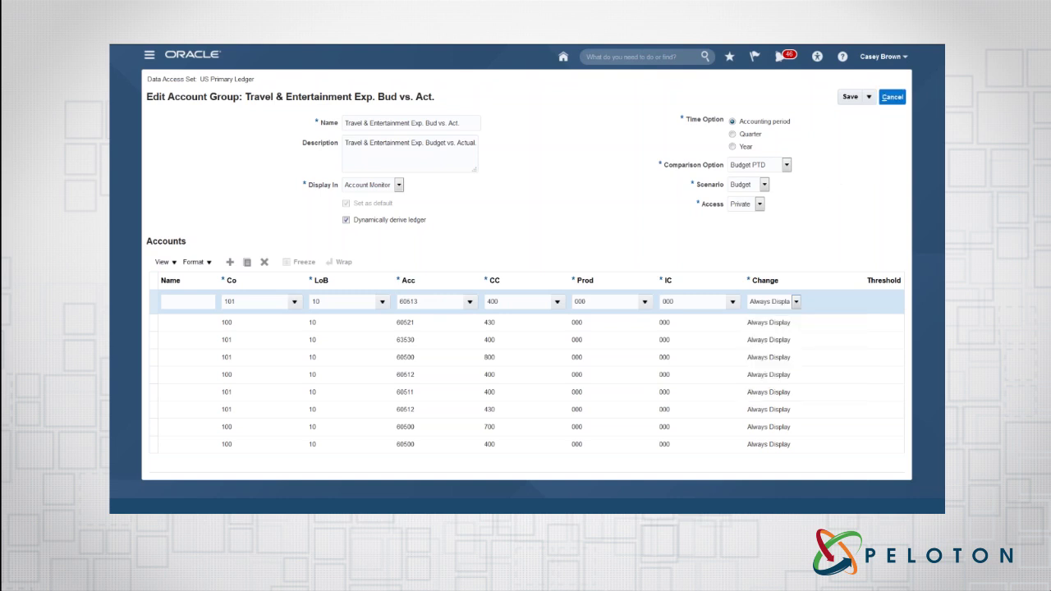
pyautogui.click(892, 97)
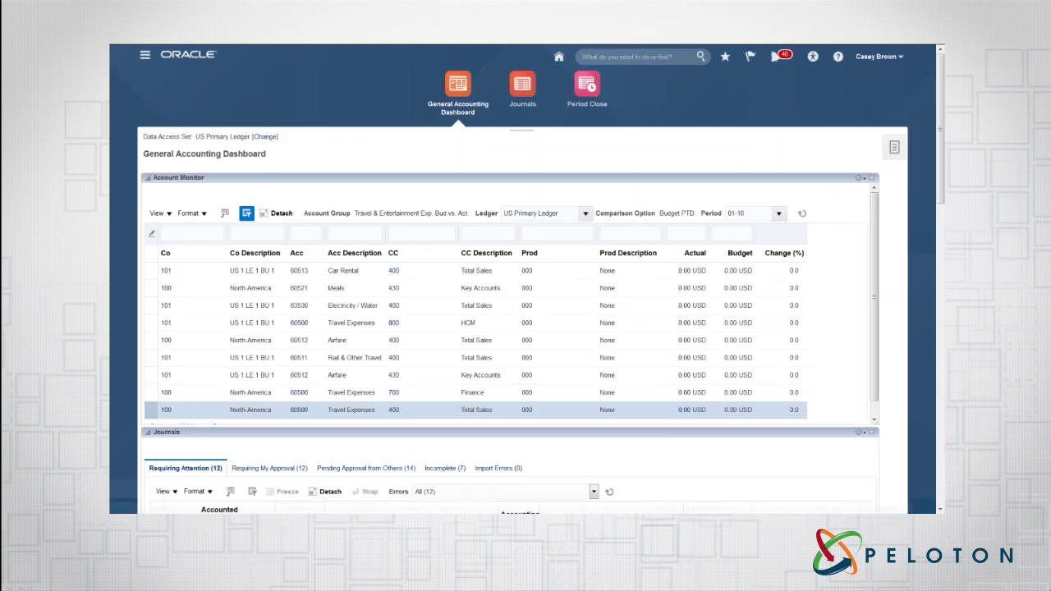
# - Set the Account Monitor period to 01-14 and refresh the balances
pyautogui.click(750, 213)
pyautogui.write('01-14')
pyautogui.click(803, 215)
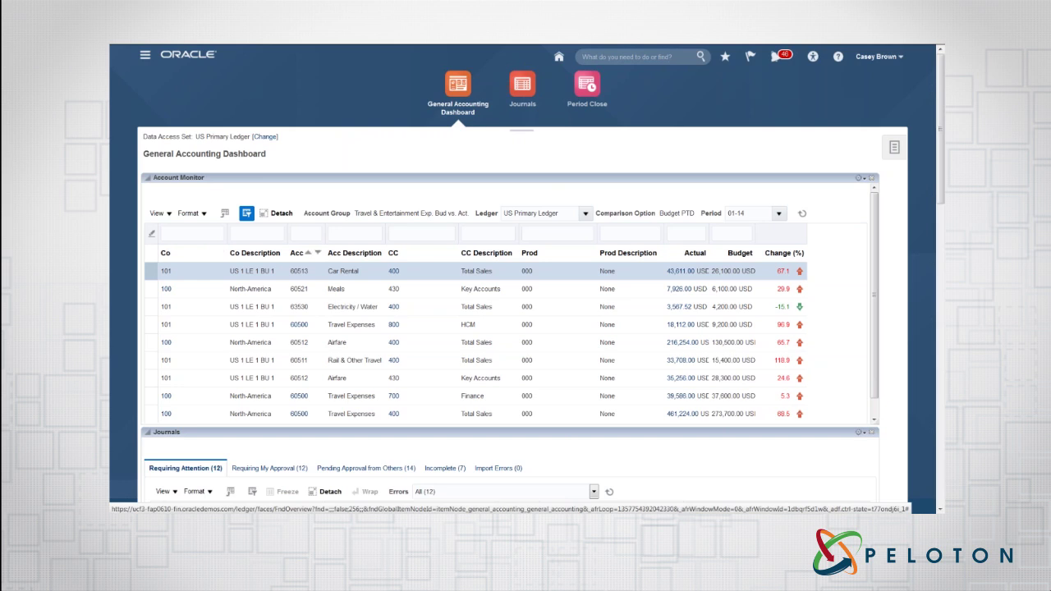
# - Filter the Account Monitor by account 60500 and drill into that account for the Total Sales cost center 400
pyautogui.click(306, 235)
pyautogui.write('60500')
pyautogui.press('Return')
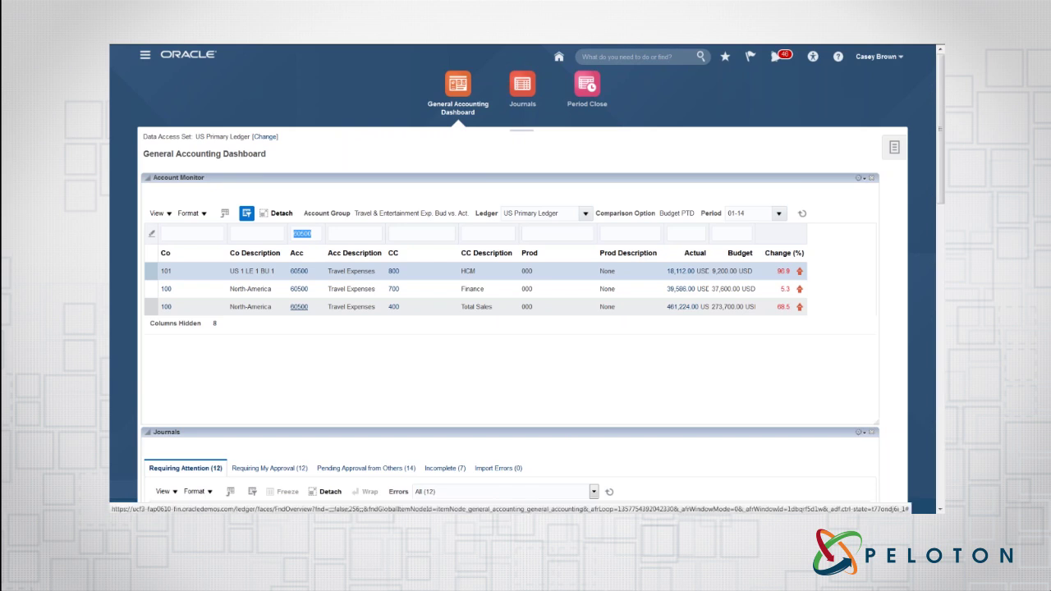
pyautogui.click(300, 307)
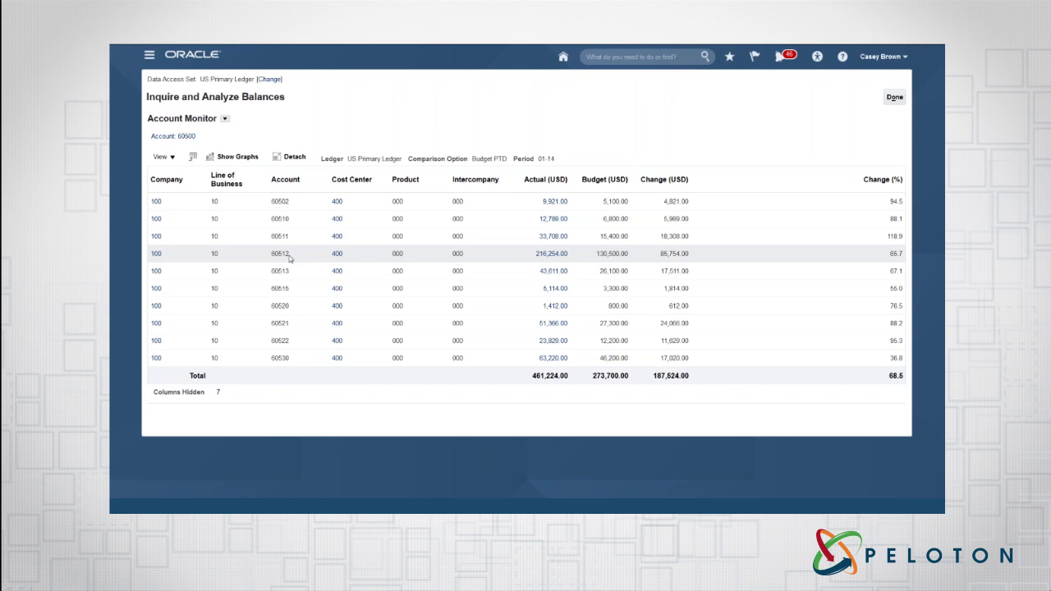
# - Add the Account Description column to the balances table
pyautogui.click(166, 162)
pyautogui.moveTo(233, 181)
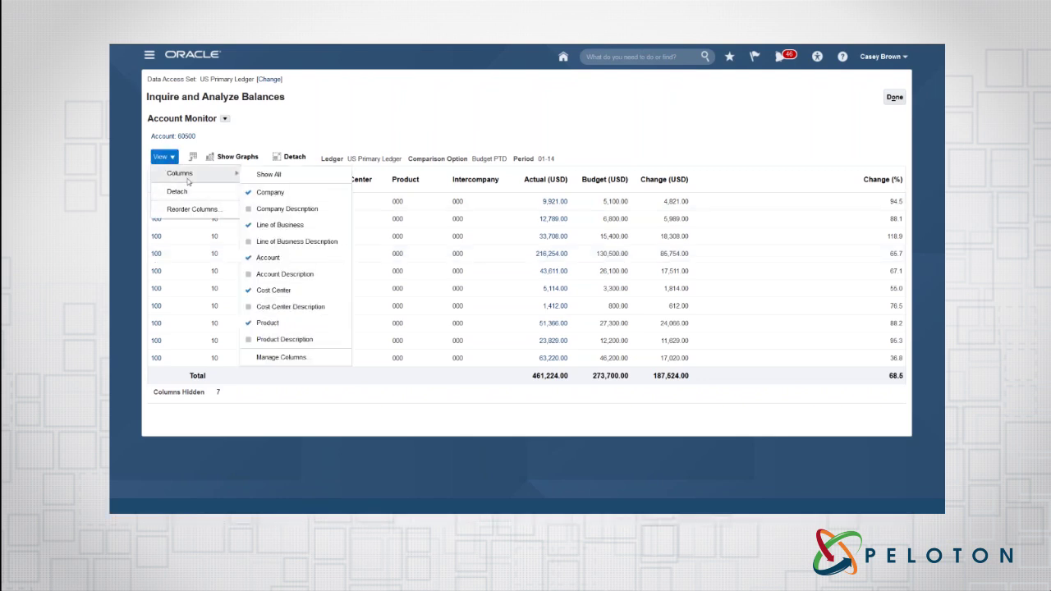
pyautogui.click(284, 273)
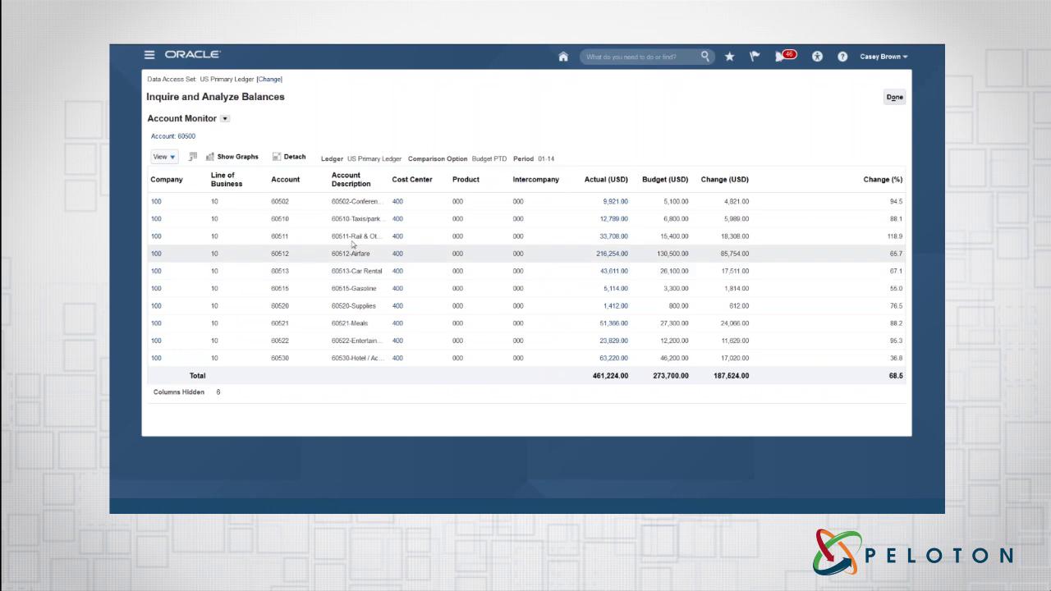
# - Show the graphs for the detail balances under account 60500
pyautogui.click(234, 156)
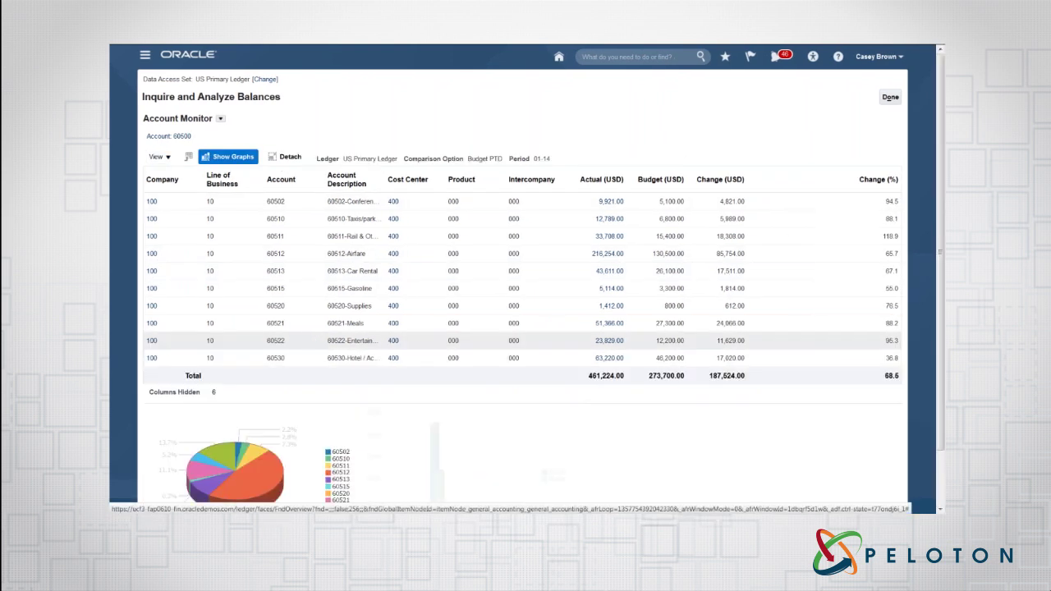
pyautogui.scroll(-2, 679, 417)
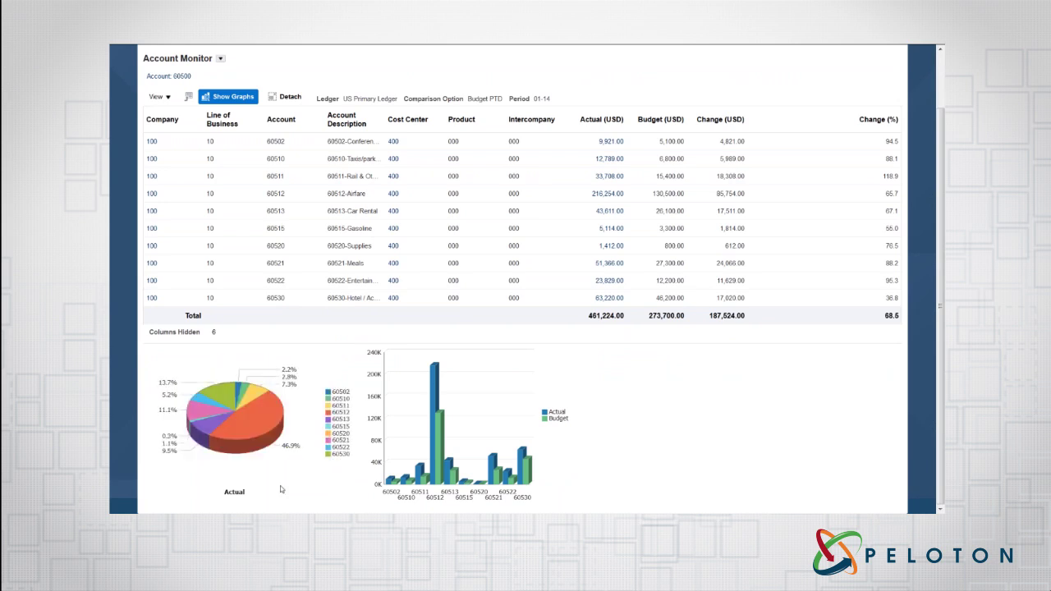
pyautogui.moveTo(263, 437)
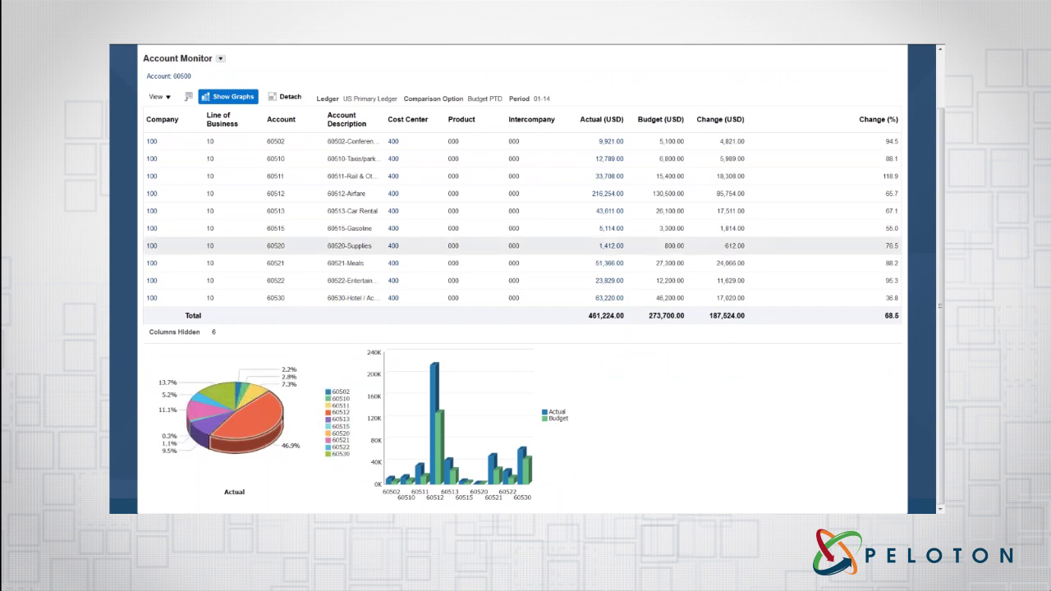
# - Drill from cost center 400 on 60512-Airfare through cost center 430's actual balance and period activity to the first journal's subledger lines
pyautogui.click(392, 194)
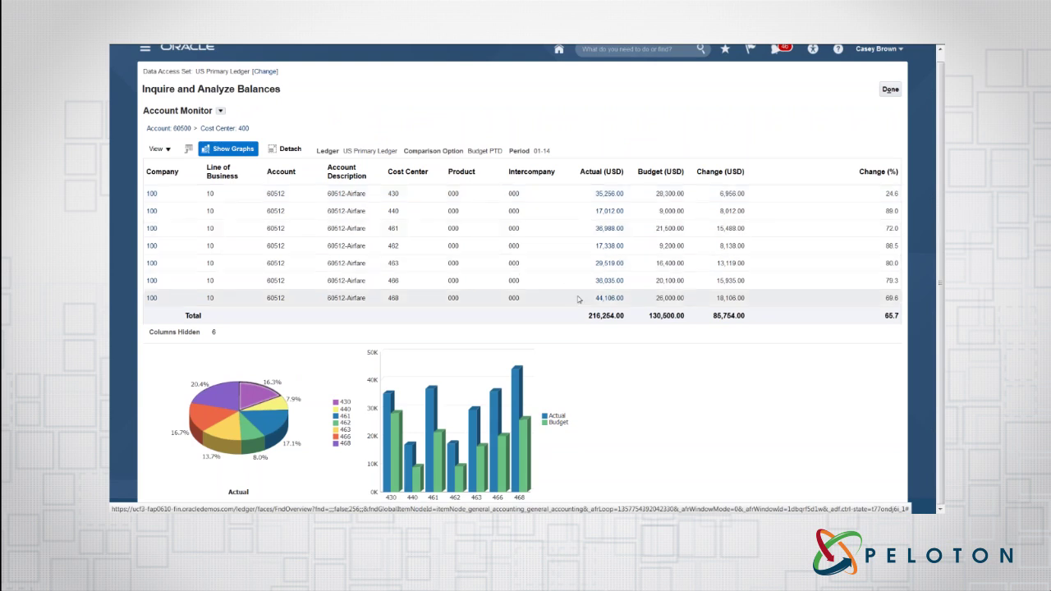
pyautogui.click(603, 195)
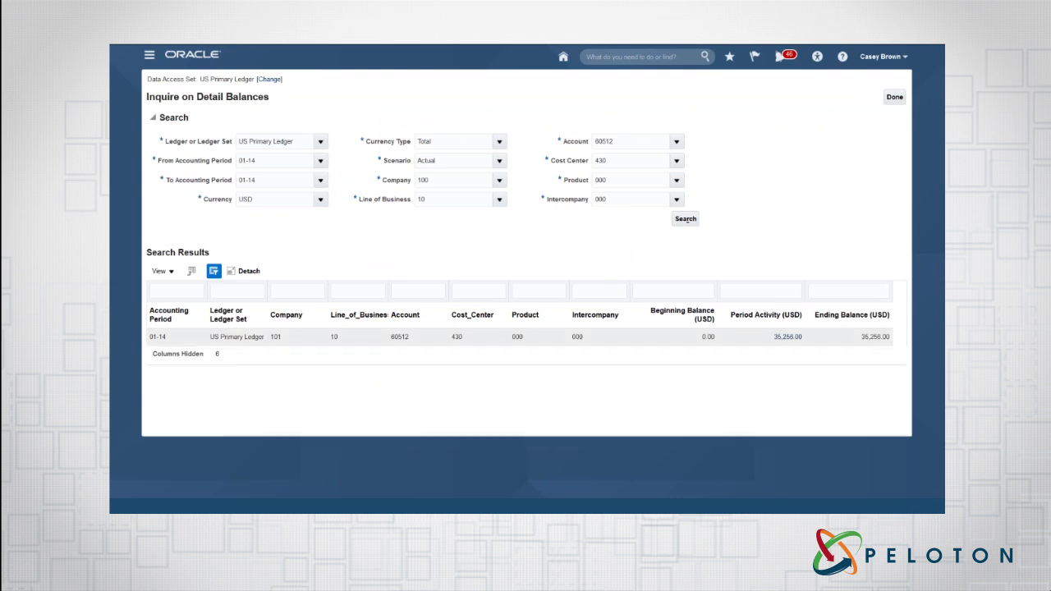
pyautogui.click(789, 338)
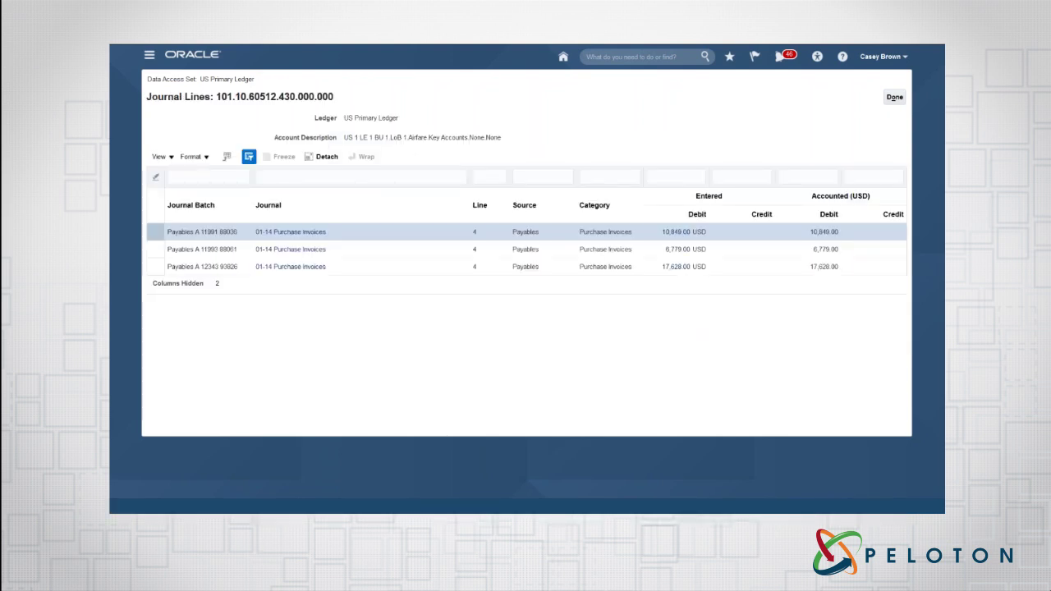
pyautogui.click(678, 233)
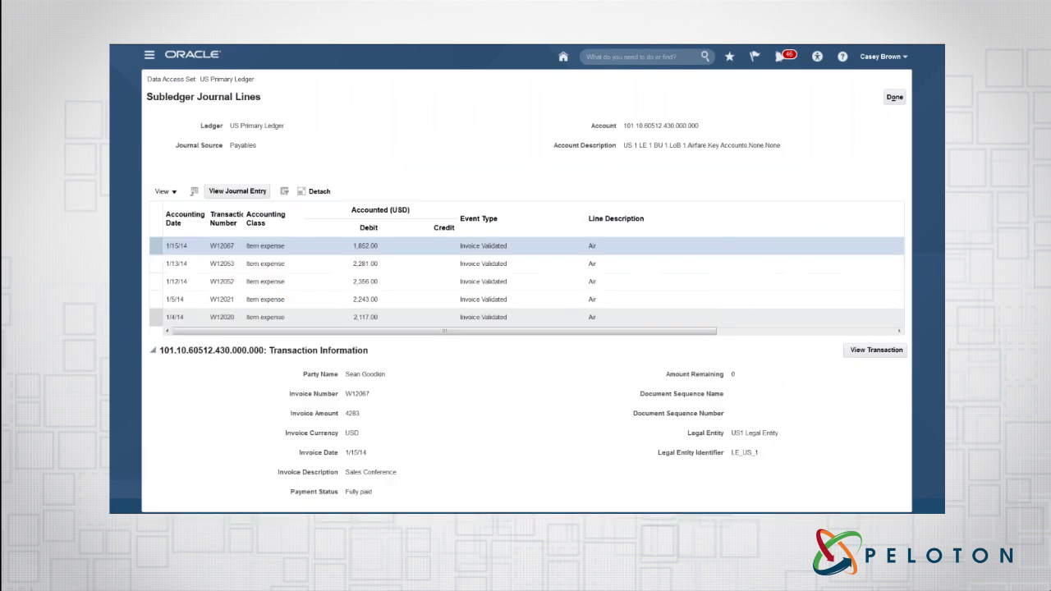
# - View the image attached to the first subledger line in Windows Photo Viewer, and close it
pyautogui.moveTo(668, 334); pyautogui.dragTo(873, 325)
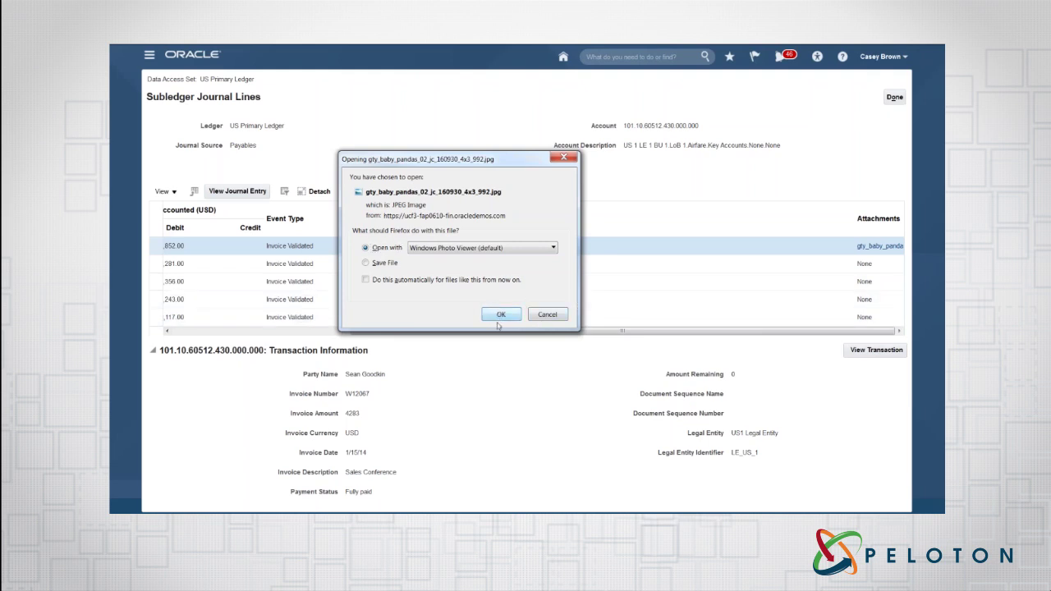
pyautogui.click(499, 314)
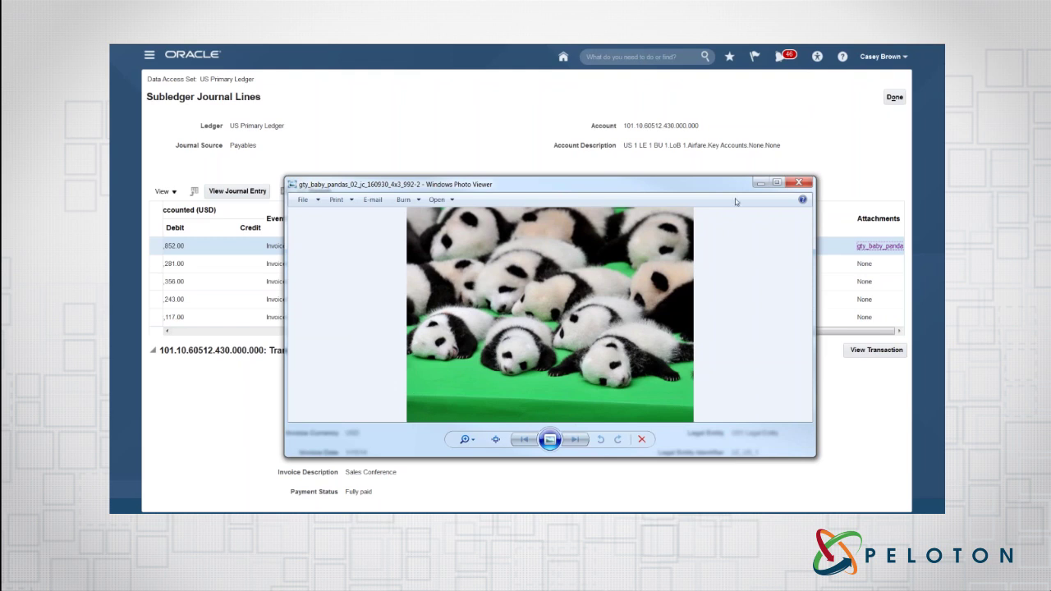
pyautogui.click(798, 182)
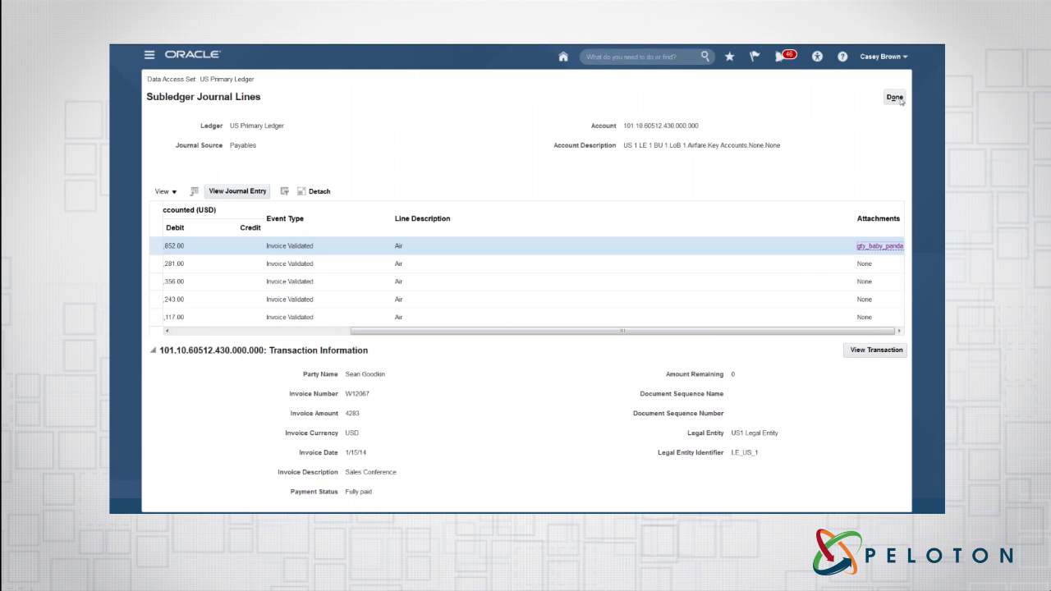
# - Return to Inquire and Analyze Balances and switch from the Account Monitor to the Account Inspector
pyautogui.click(894, 97)
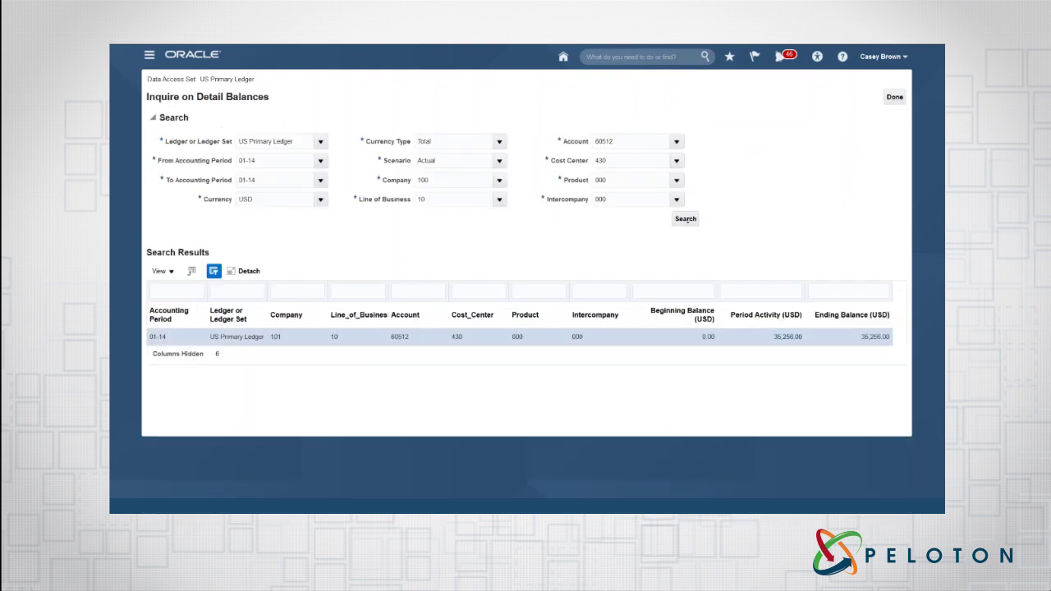
pyautogui.click(894, 97)
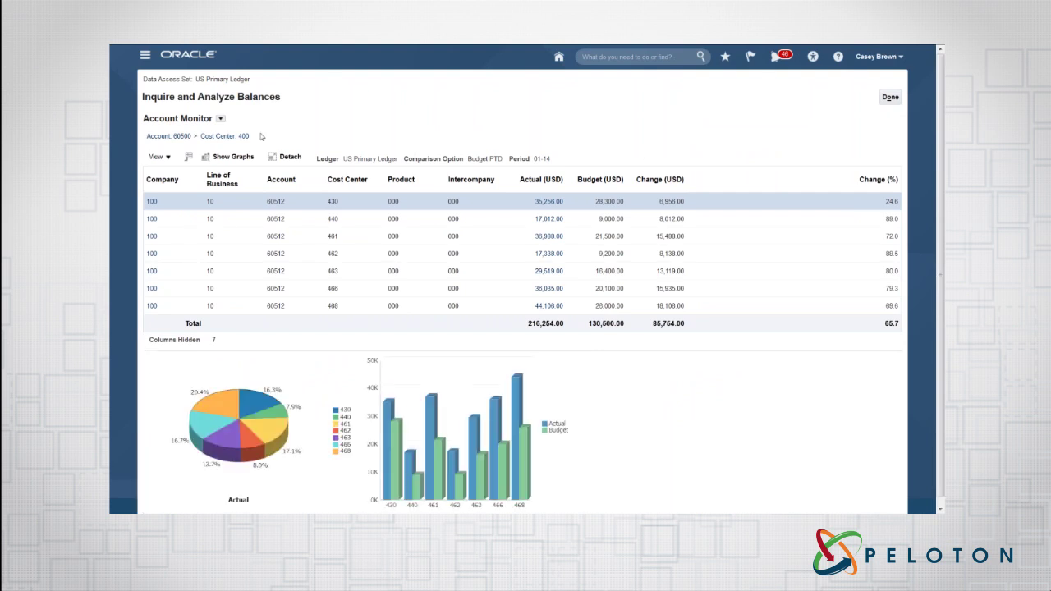
pyautogui.click(220, 119)
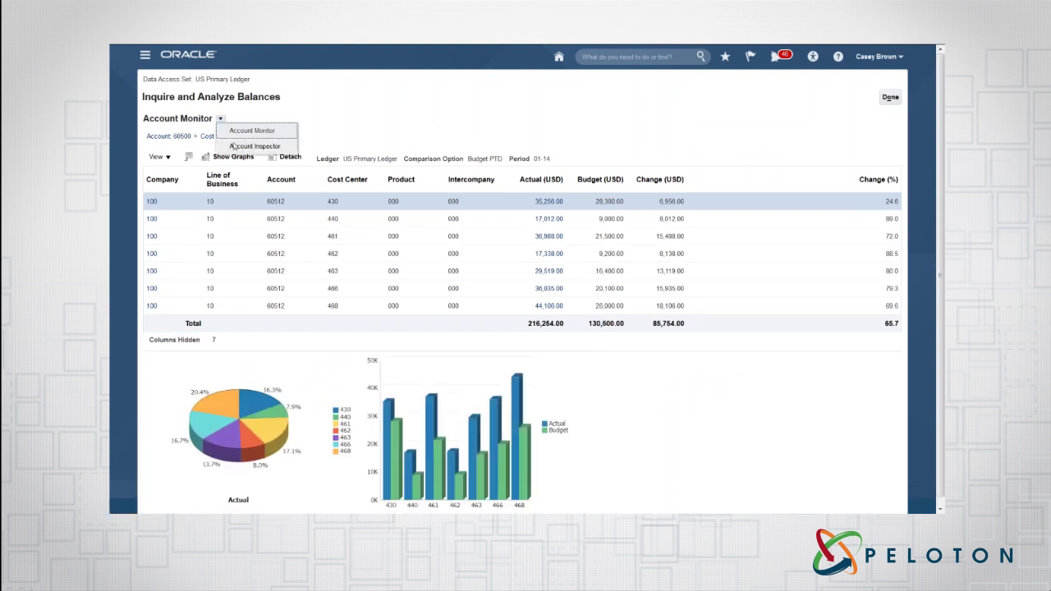
pyautogui.click(267, 146)
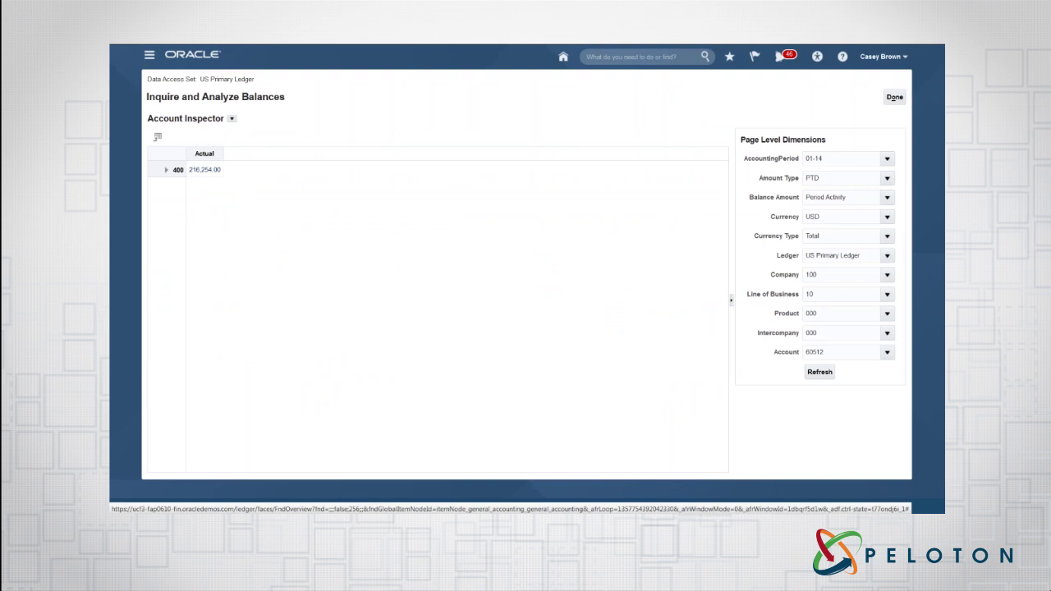
# - Search for account 60500 and set the Account dimension to its All Corporate Accounts-V1 Travel Expenses entry
pyautogui.click(886, 352)
pyautogui.click(728, 392)
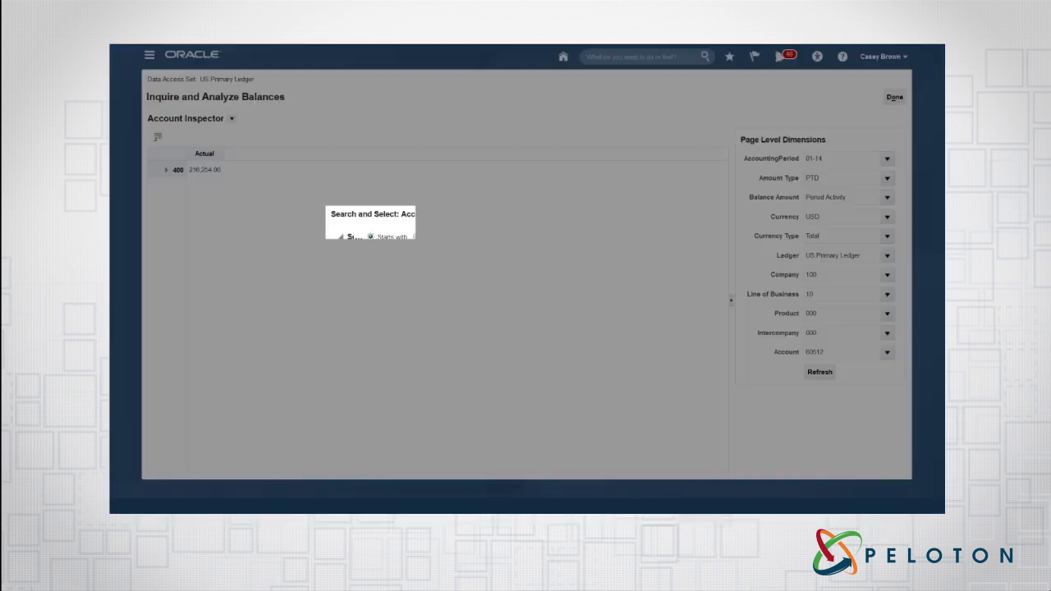
pyautogui.doubleClick(399, 257)
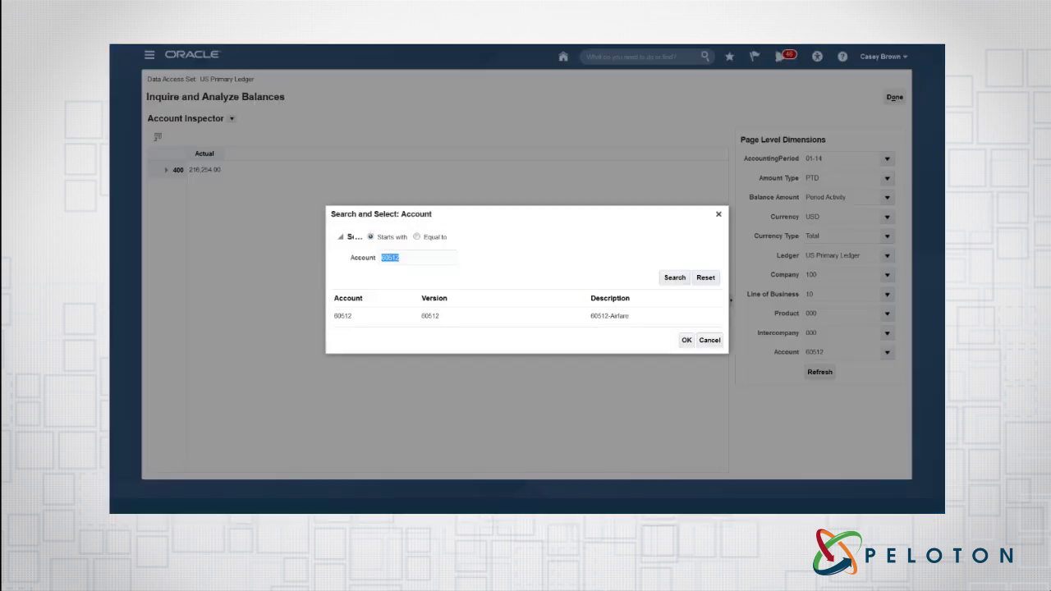
pyautogui.write('60500')
pyautogui.press('Return')
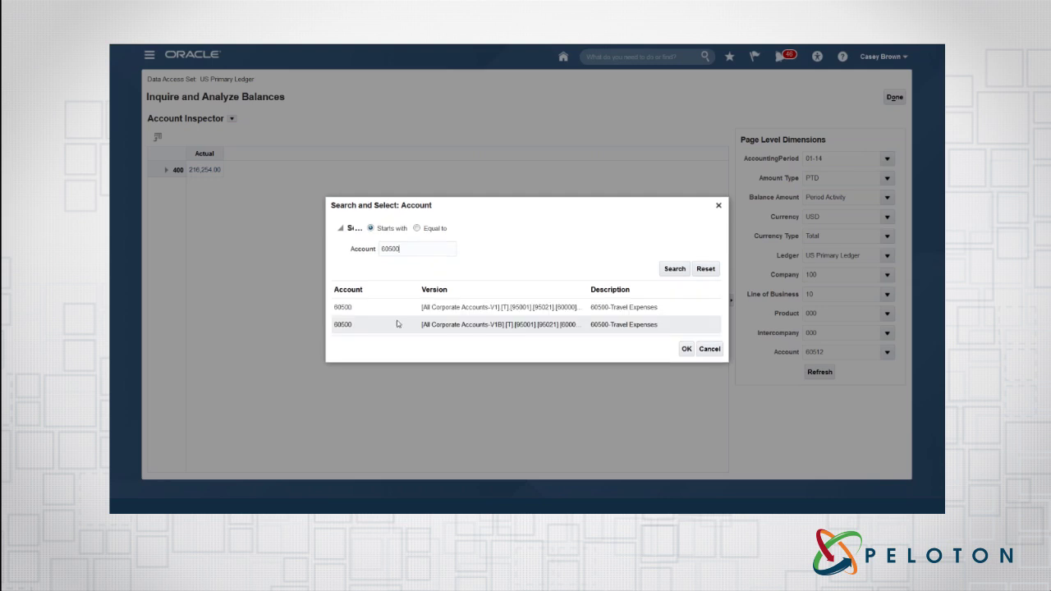
pyautogui.doubleClick(459, 307)
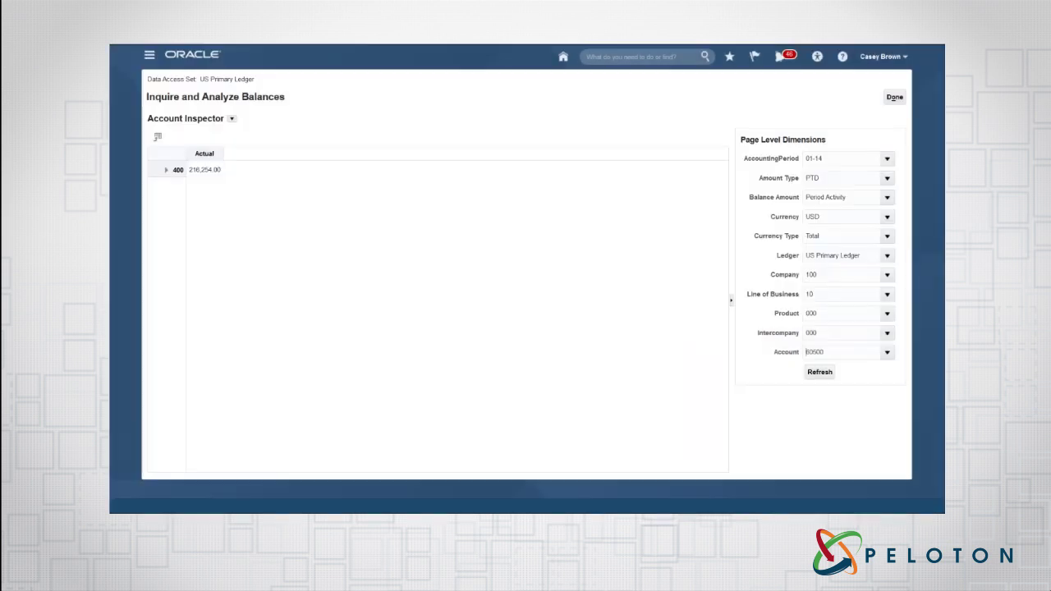
# - Refresh the balances, move the Account dimension into the grid columns beneath Actual, and expand account 60500 and cost center 400 into their child values
pyautogui.click(817, 373)
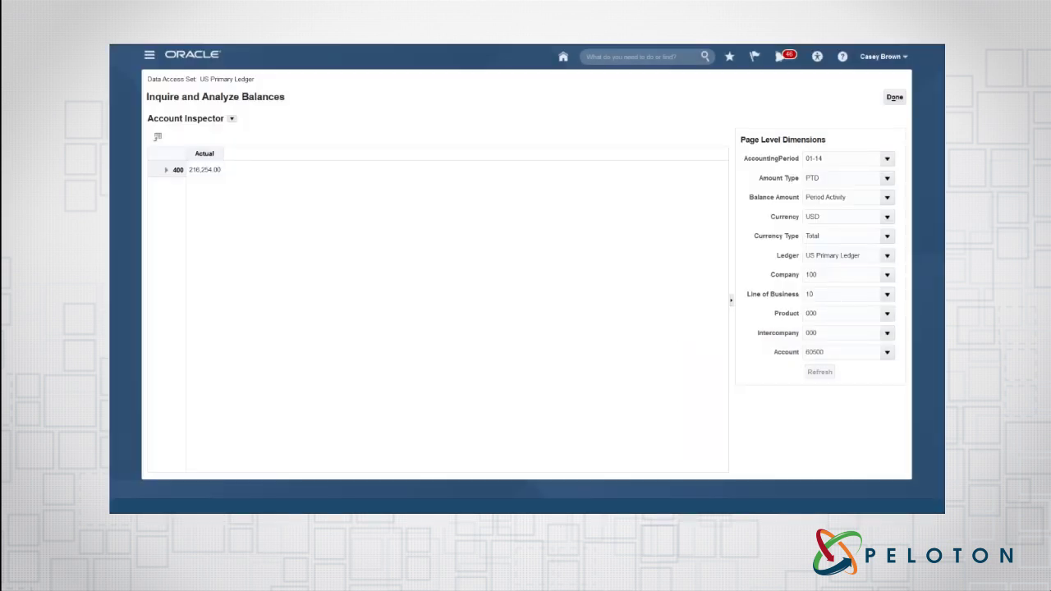
pyautogui.moveTo(786, 356); pyautogui.dragTo(194, 161)
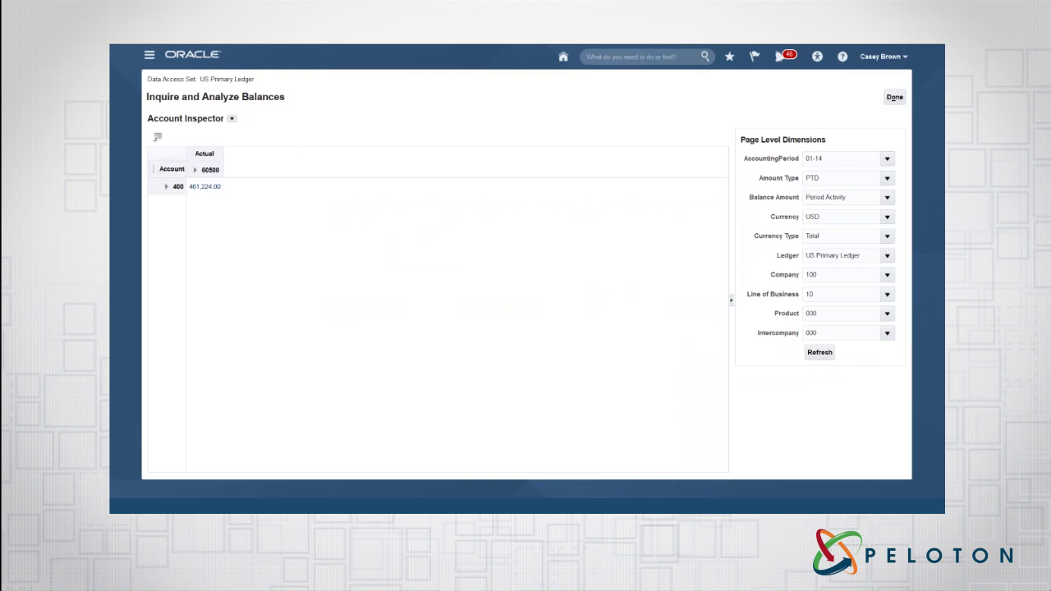
pyautogui.click(181, 187)
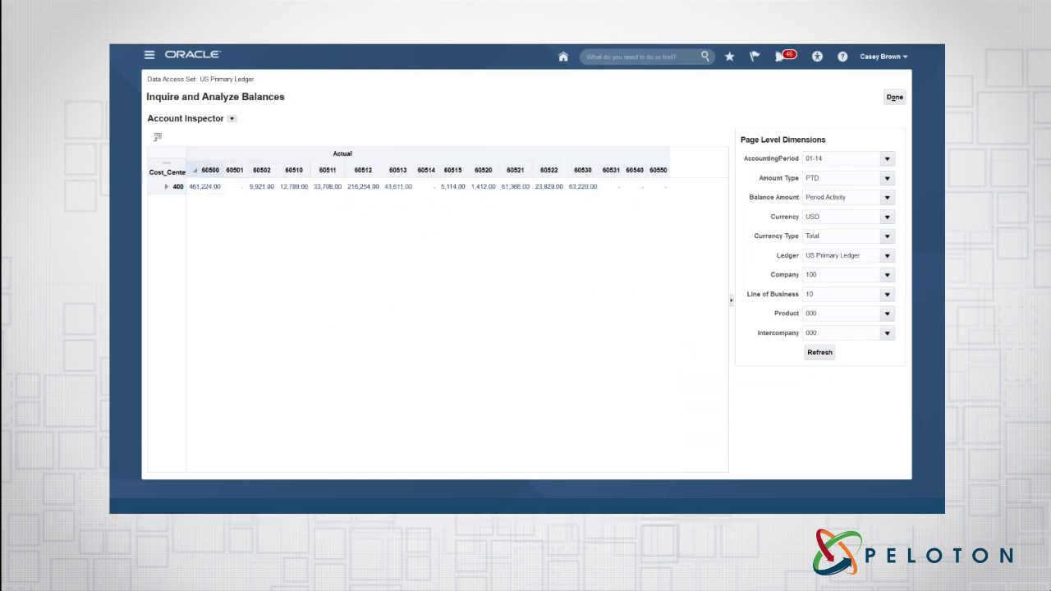
pyautogui.click(167, 188)
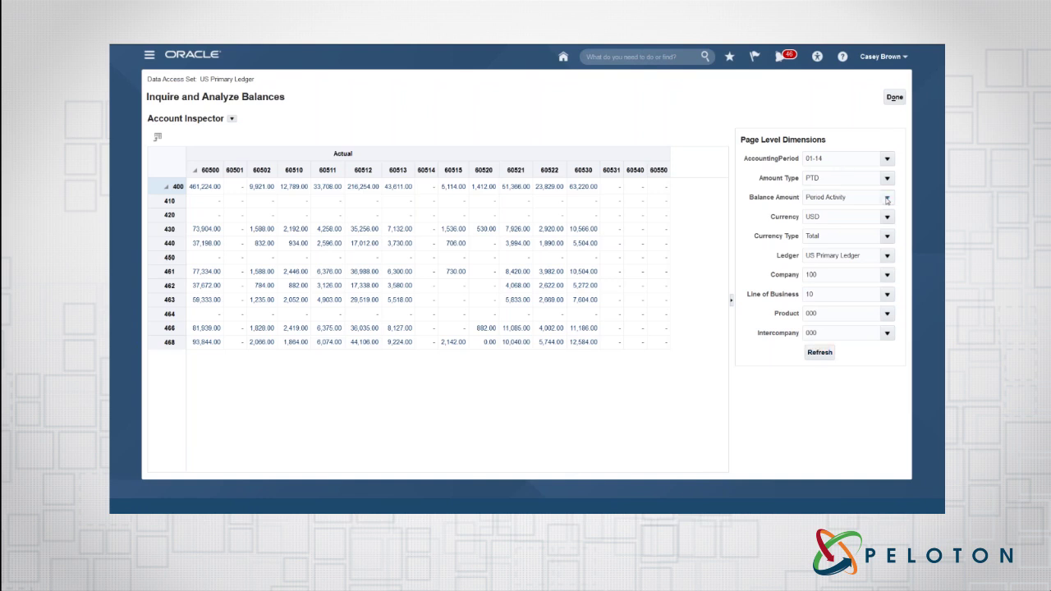
# - View the available Balance Amount choices and dismiss them without selecting another one
pyautogui.click(886, 198)
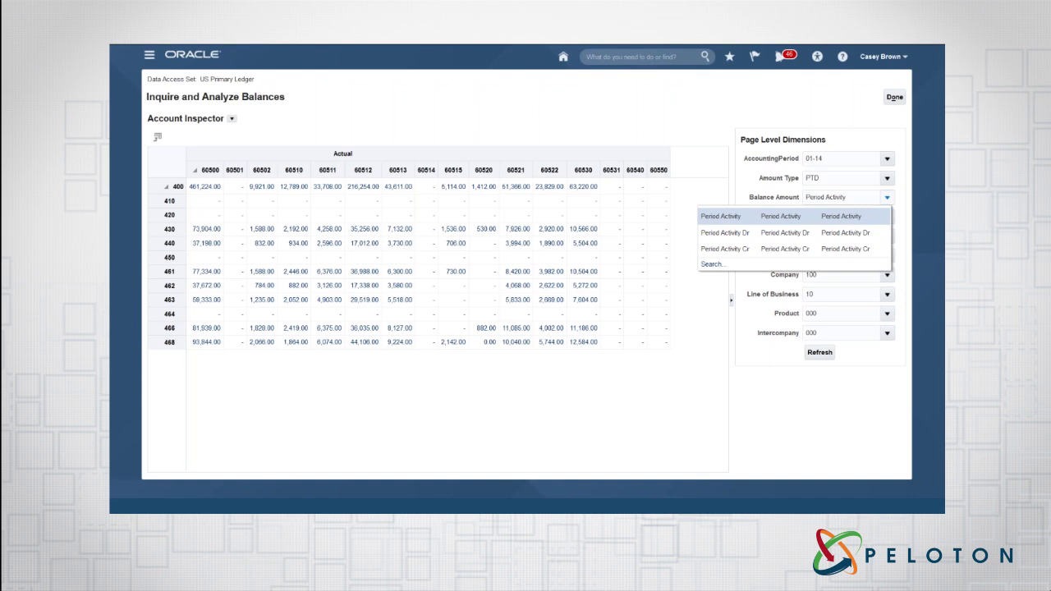
pyautogui.click(659, 119)
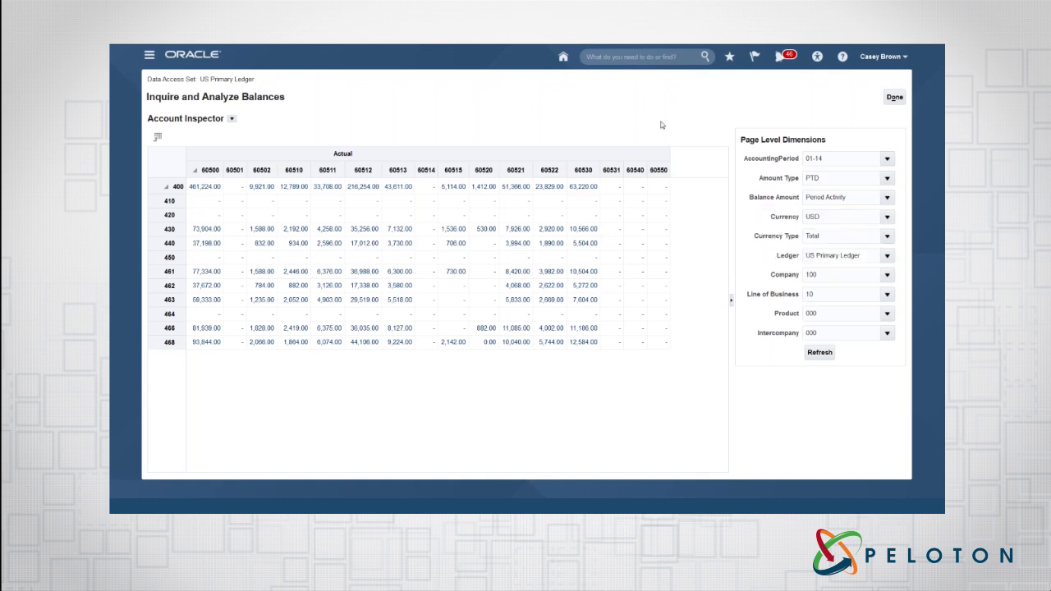